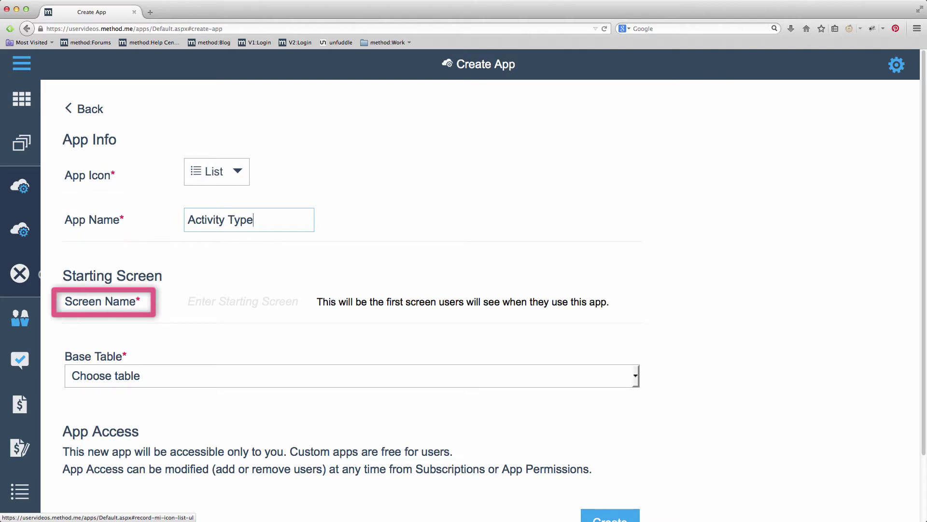
Name the starting screen "Activity Type List", choose ActivityType as its base table, and create the app.
{"action": "left_click", "coordinate": [246, 300]}
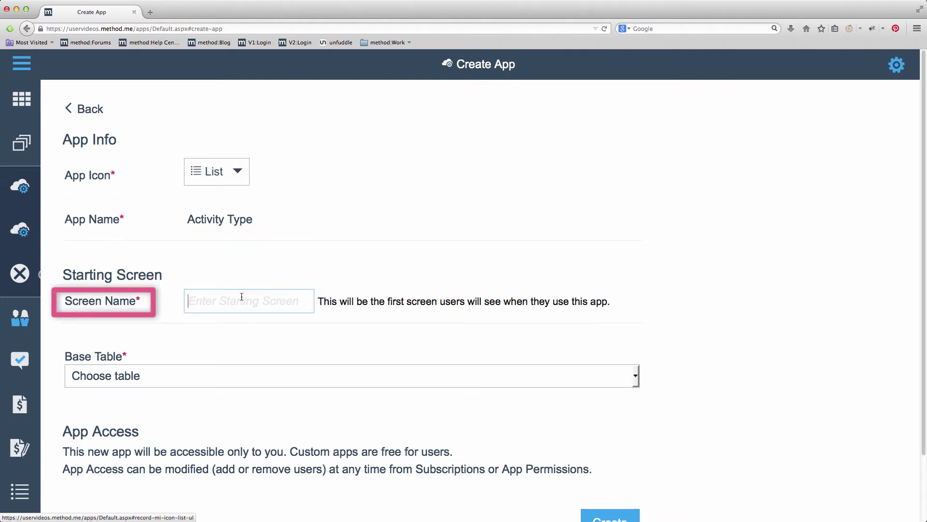
{"action": "type", "text": "Activity Type List"}
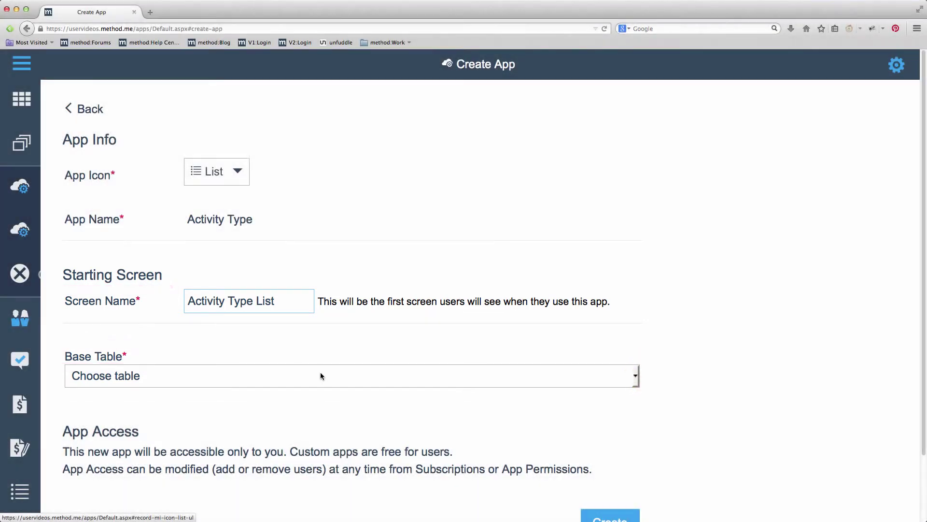
{"action": "left_click", "coordinate": [320, 375]}
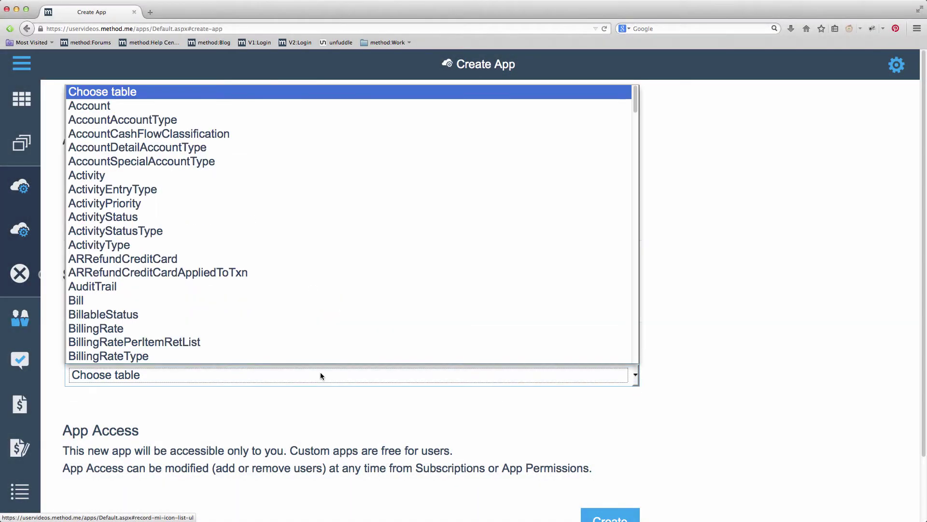
{"action": "left_click", "coordinate": [219, 245]}
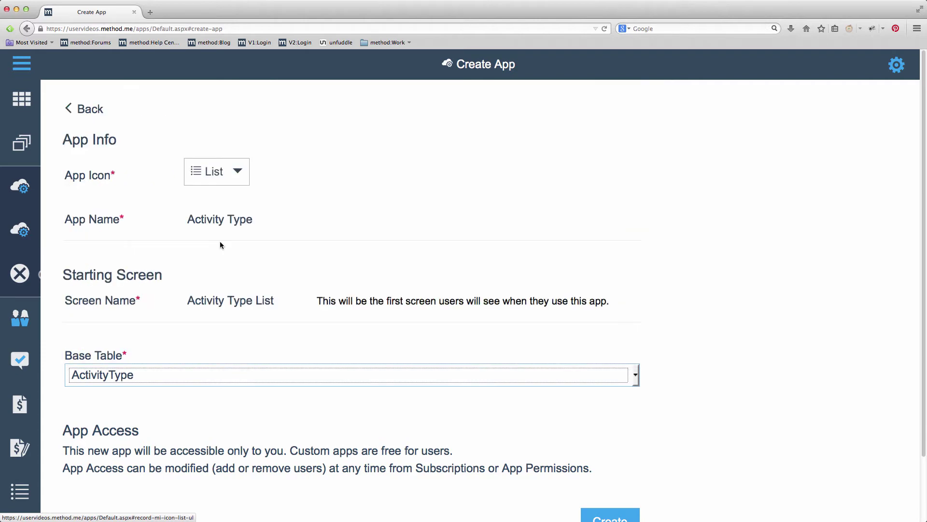
{"action": "scroll", "coordinate": [220, 244], "scroll_direction": "down", "scroll_amount": 3}
{"action": "left_click", "coordinate": [622, 452]}
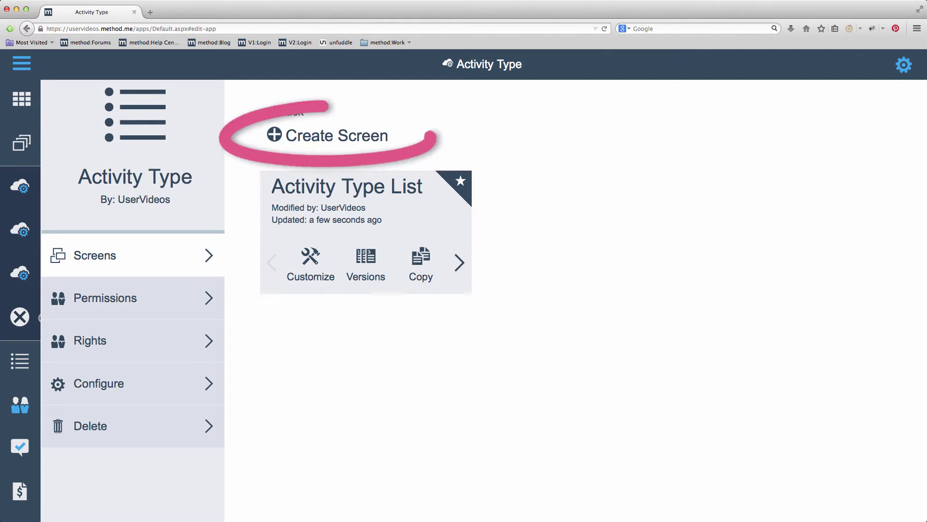
Open the Activity Type List screen for customizing and review the settings of Section1 and the screen properties.
{"action": "left_click", "coordinate": [318, 266]}
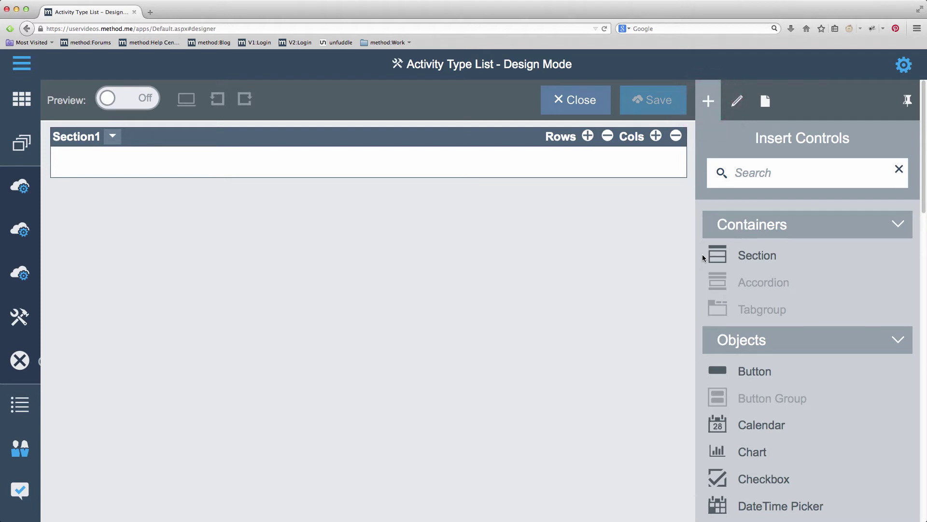
{"action": "left_click", "coordinate": [504, 144]}
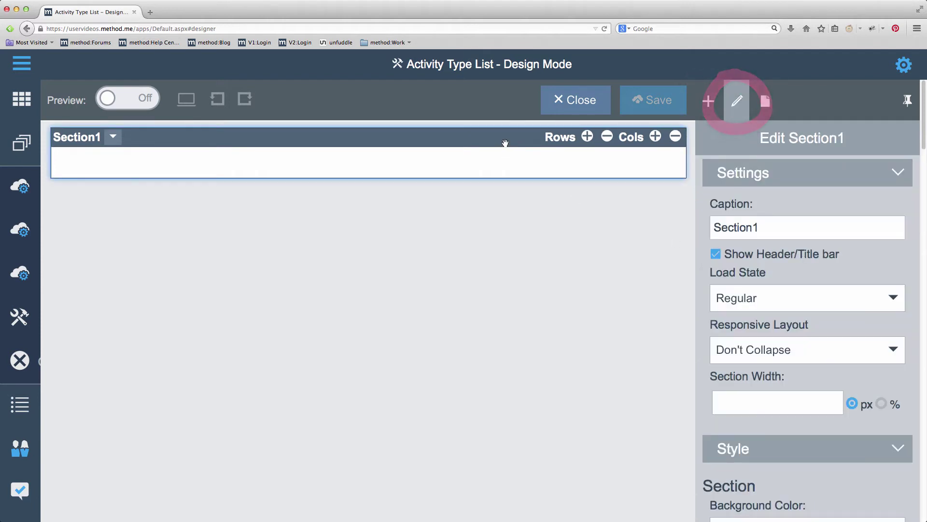
{"action": "left_click", "coordinate": [772, 106]}
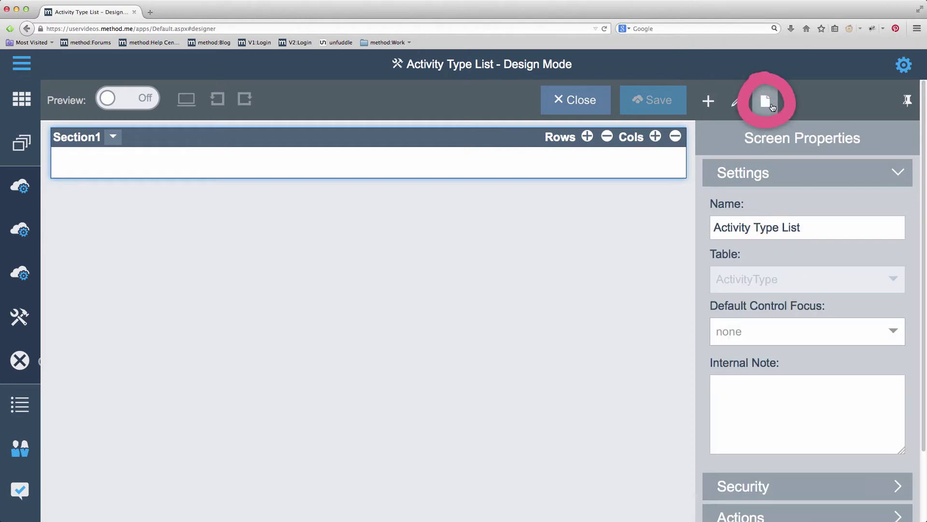
Insert a Grid control into Section1 and save the screen.
{"action": "left_click", "coordinate": [716, 109]}
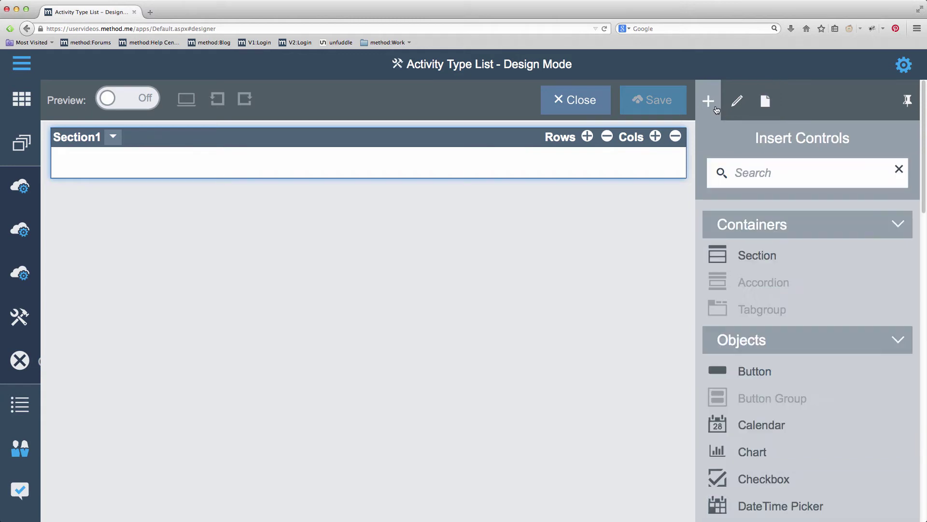
{"action": "scroll", "coordinate": [802, 341], "scroll_direction": "down", "scroll_amount": 3}
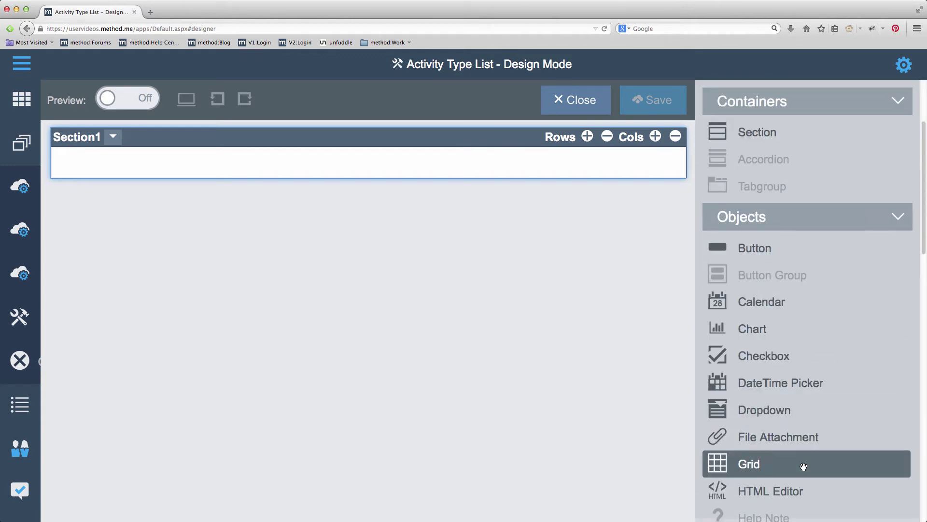
{"action": "left_click_drag", "start_coordinate": [803, 466], "coordinate": [399, 165]}
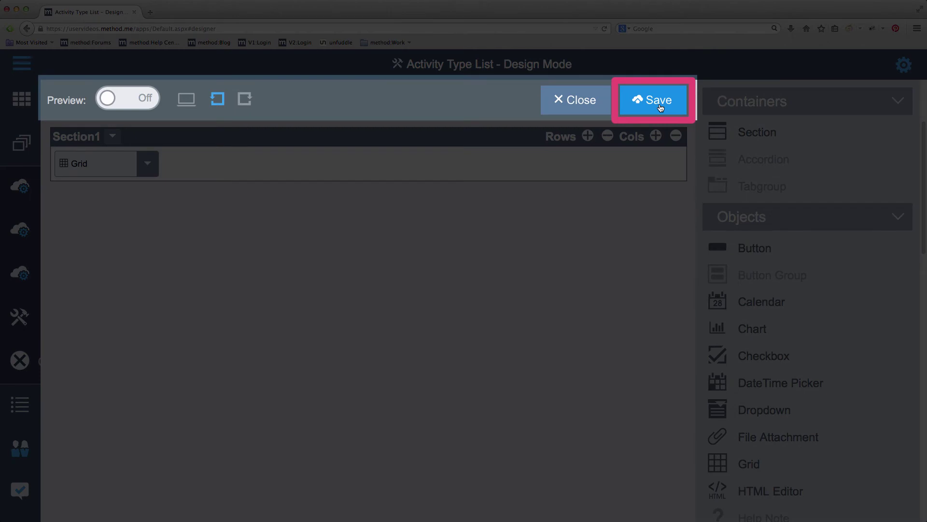
{"action": "left_click", "coordinate": [660, 107]}
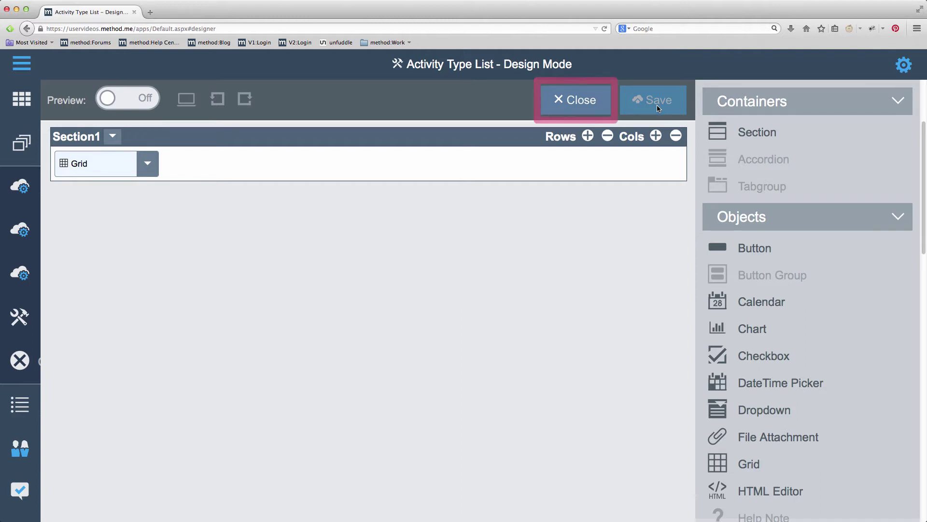
Preview the screen in desktop and portrait tablet layouts, and return to design mode.
{"action": "left_click", "coordinate": [148, 105]}
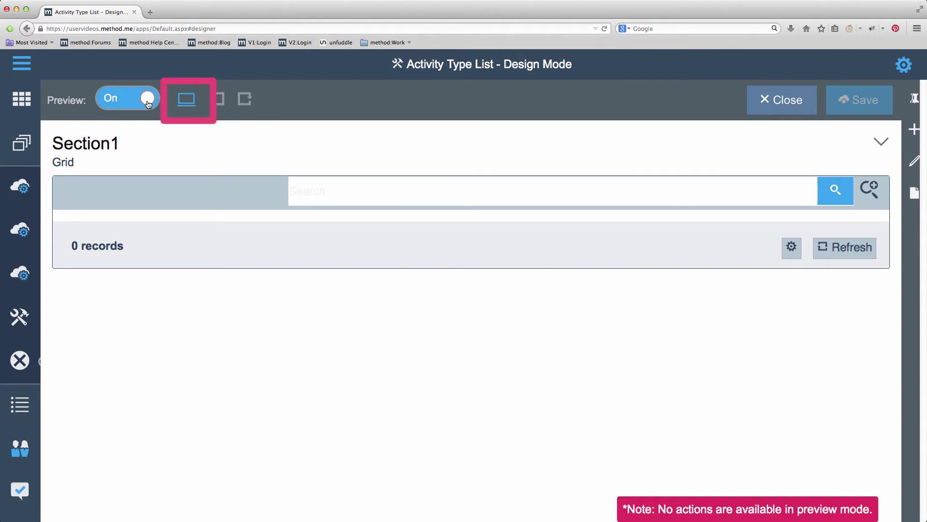
{"action": "left_click", "coordinate": [186, 100]}
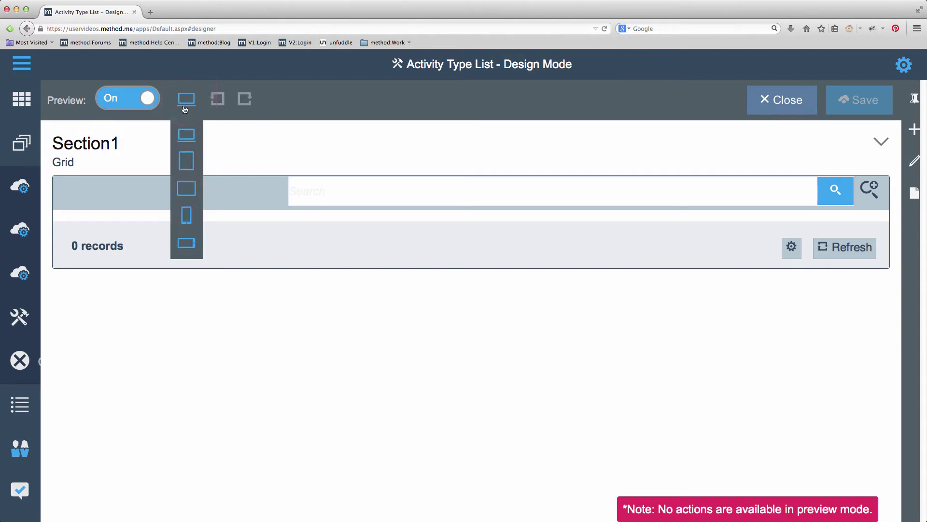
{"action": "left_click", "coordinate": [188, 162]}
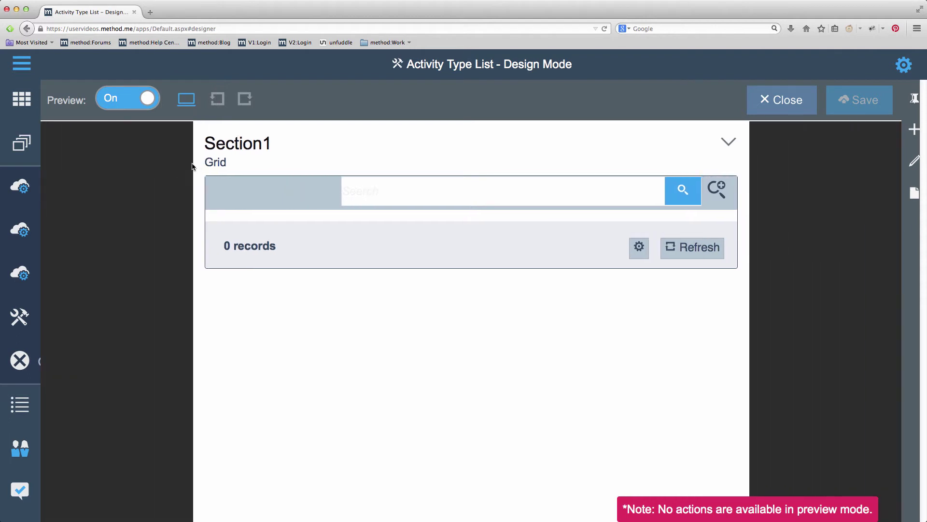
{"action": "left_click", "coordinate": [186, 100]}
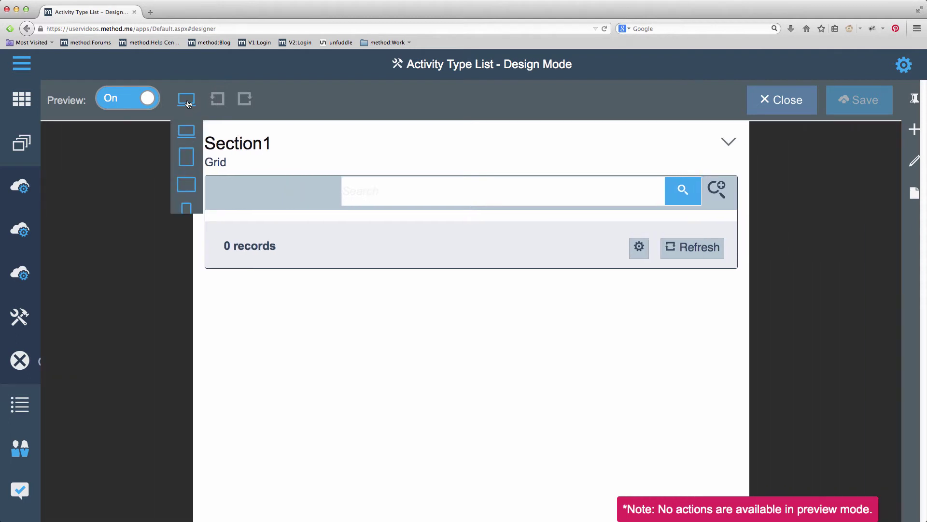
{"action": "left_click", "coordinate": [187, 135]}
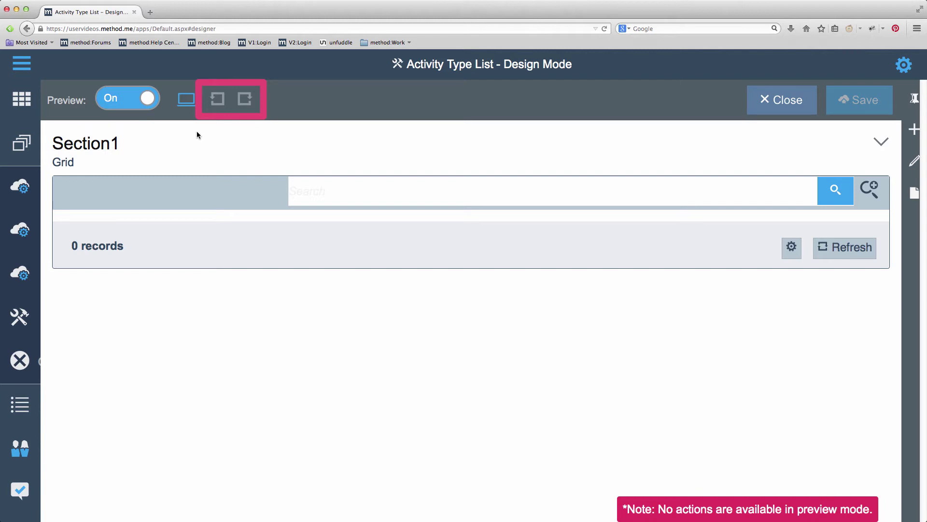
{"action": "left_click", "coordinate": [150, 99]}
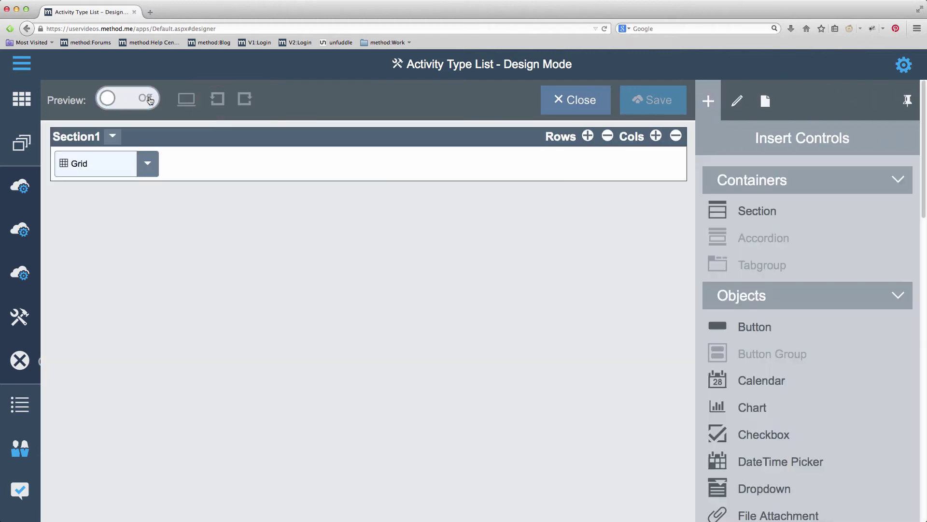
Delete the grid from Section1 and try undo and redo on it, finishing by undoing the deletion.
{"action": "left_click", "coordinate": [153, 163]}
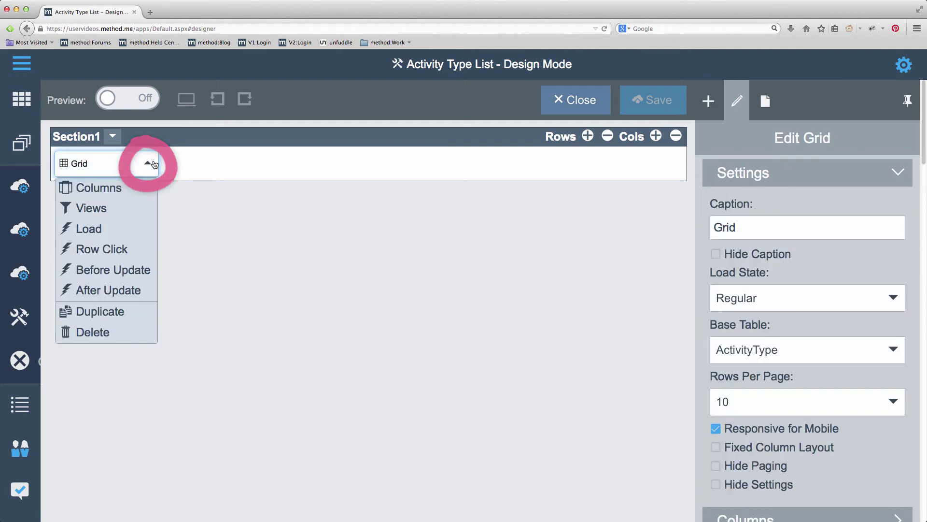
{"action": "left_click", "coordinate": [132, 338]}
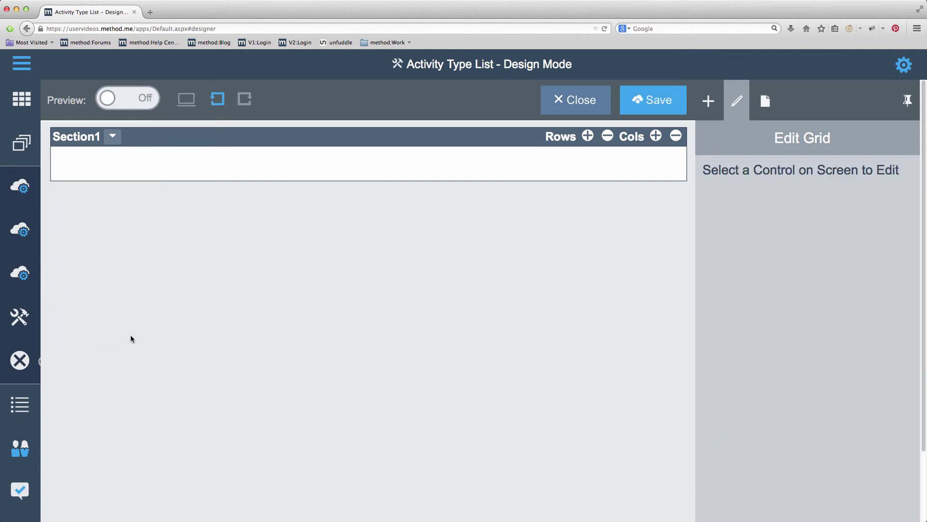
{"action": "left_click", "coordinate": [218, 102]}
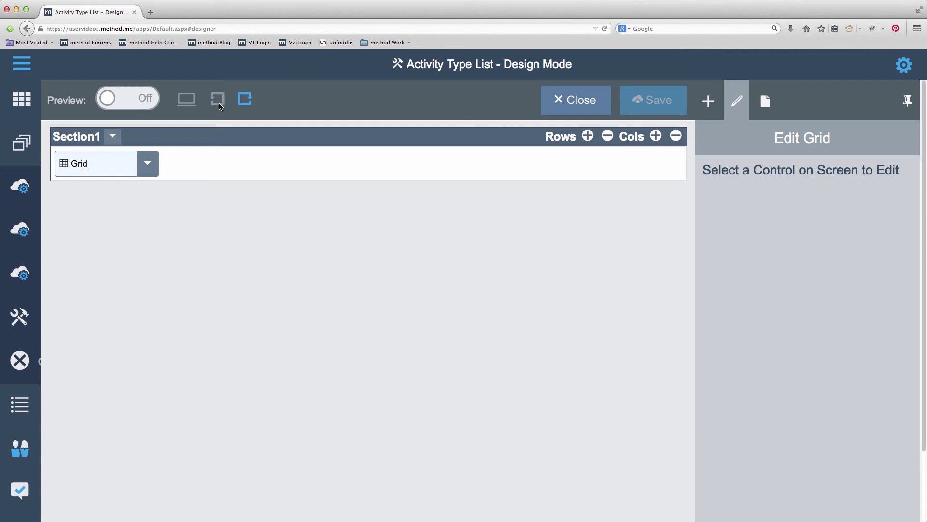
{"action": "left_click", "coordinate": [245, 102]}
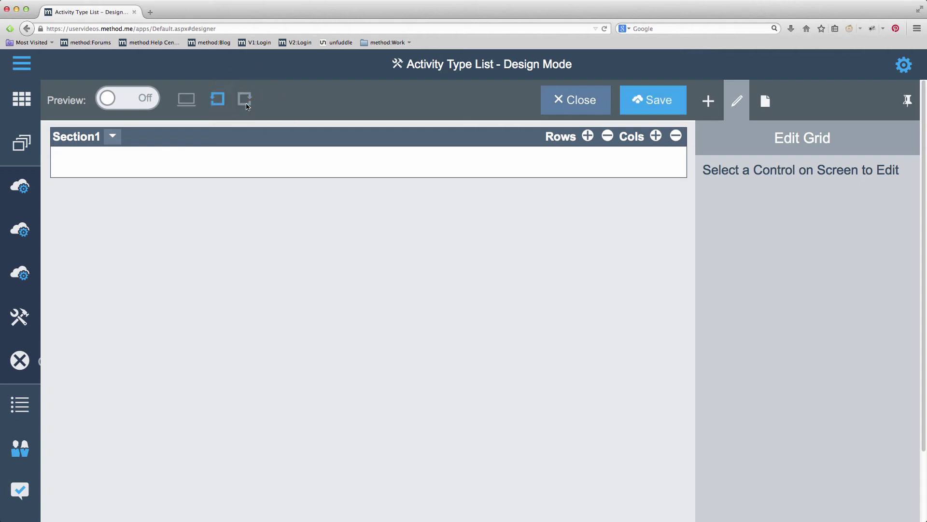
{"action": "left_click", "coordinate": [218, 105]}
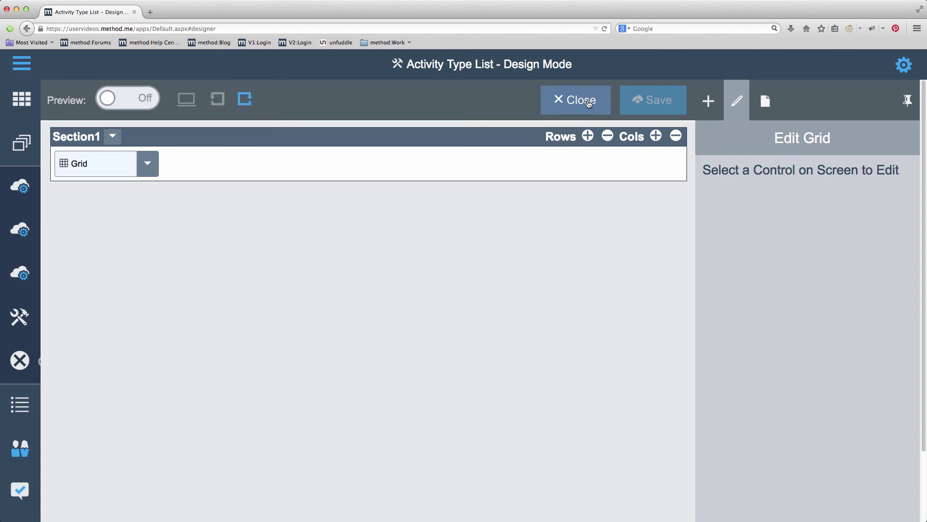
Close the designer, open the Activity Type app from the dashboard, and start customizing its screen from there.
{"action": "left_click", "coordinate": [589, 103]}
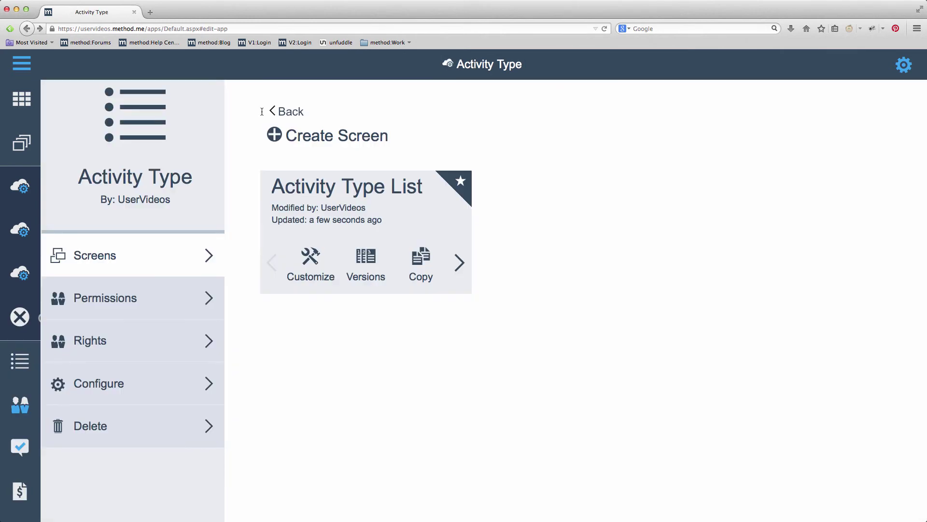
{"action": "left_click", "coordinate": [15, 107]}
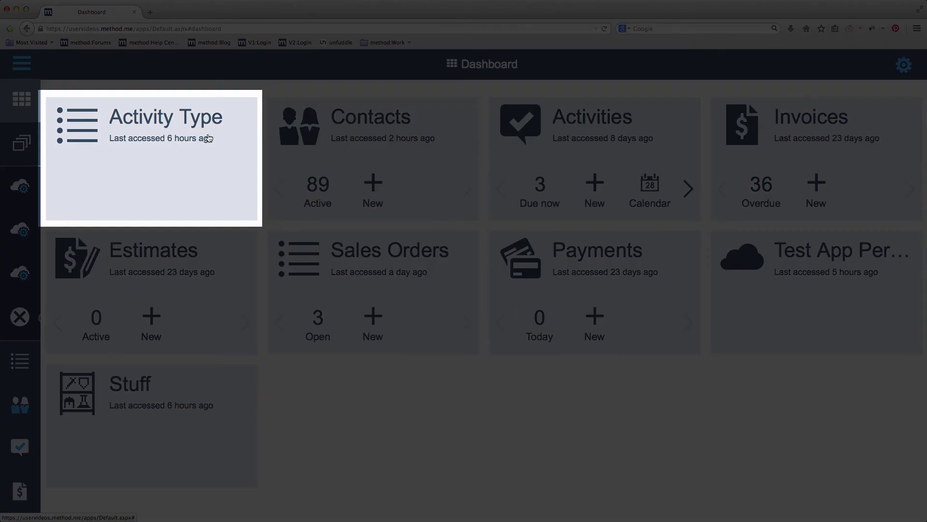
{"action": "left_click", "coordinate": [208, 138]}
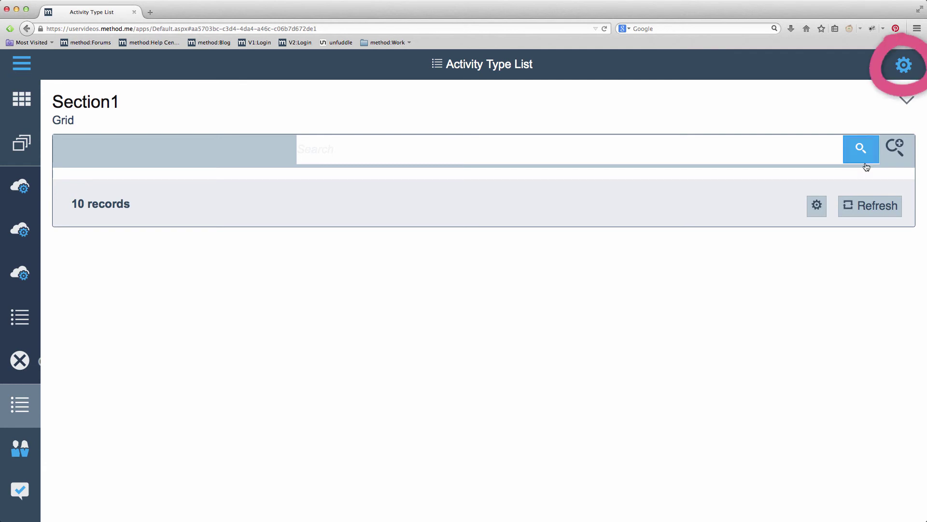
{"action": "left_click", "coordinate": [903, 65]}
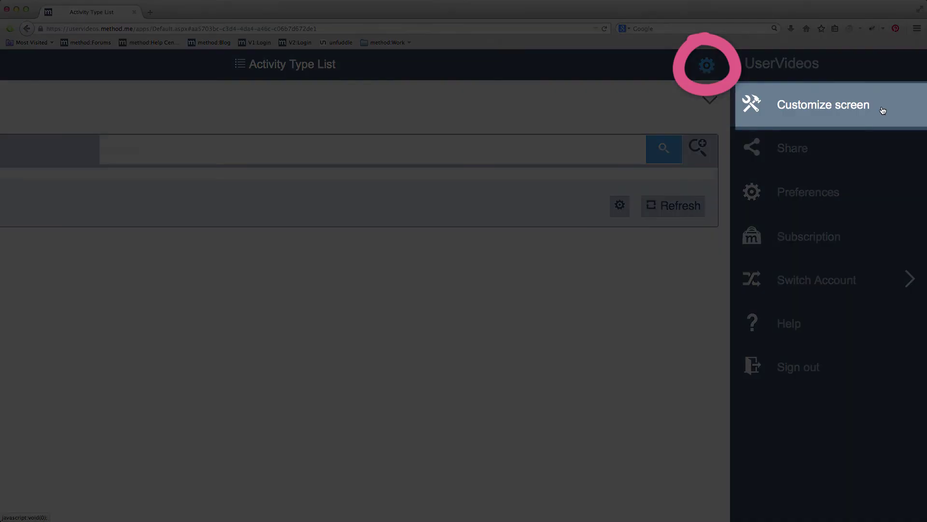
{"action": "left_click", "coordinate": [883, 111]}
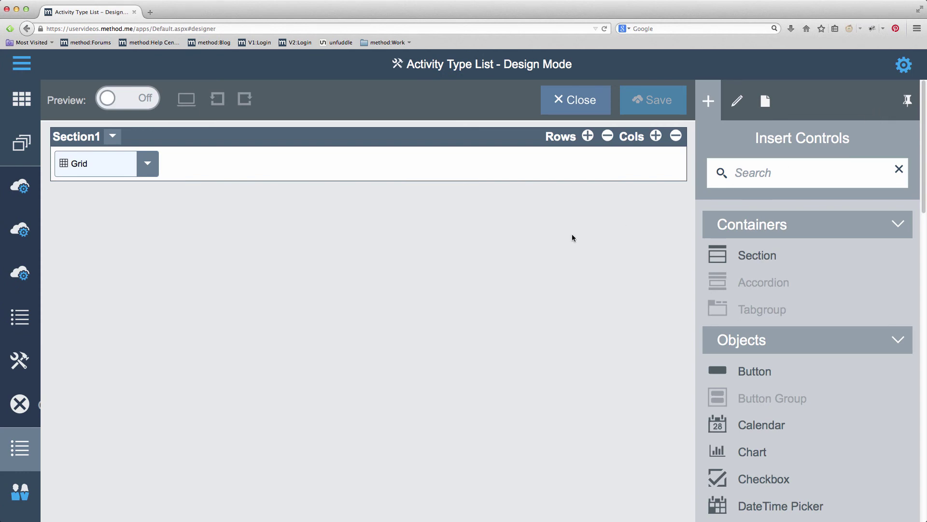
Add ActivityType, Description and a third field of the ActivityType table as grid columns, and save and close the screen.
{"action": "left_click", "coordinate": [147, 163]}
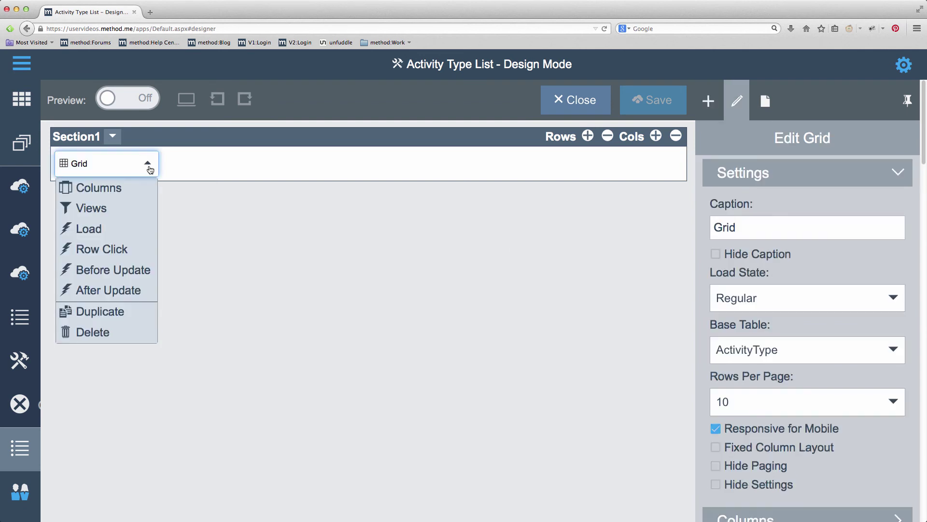
{"action": "left_click", "coordinate": [133, 196]}
{"action": "left_click", "coordinate": [251, 235]}
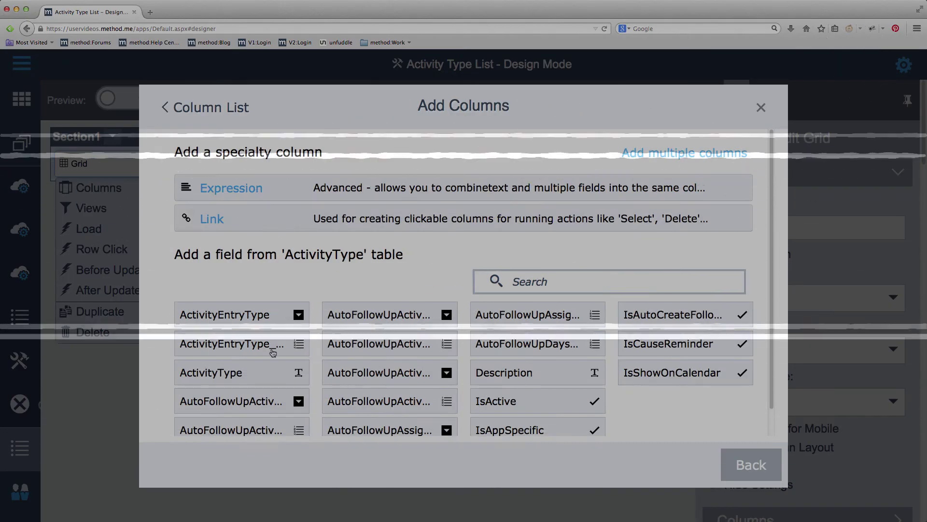
{"action": "left_click", "coordinate": [272, 372]}
{"action": "left_click", "coordinate": [275, 266]}
{"action": "left_click", "coordinate": [515, 343]}
{"action": "left_click", "coordinate": [246, 298]}
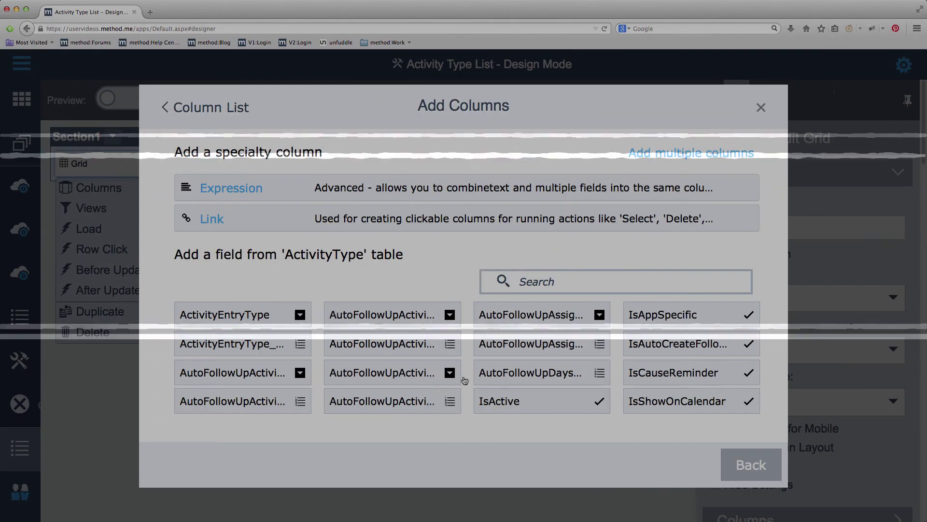
{"action": "left_click", "coordinate": [498, 369]}
{"action": "left_click", "coordinate": [699, 464]}
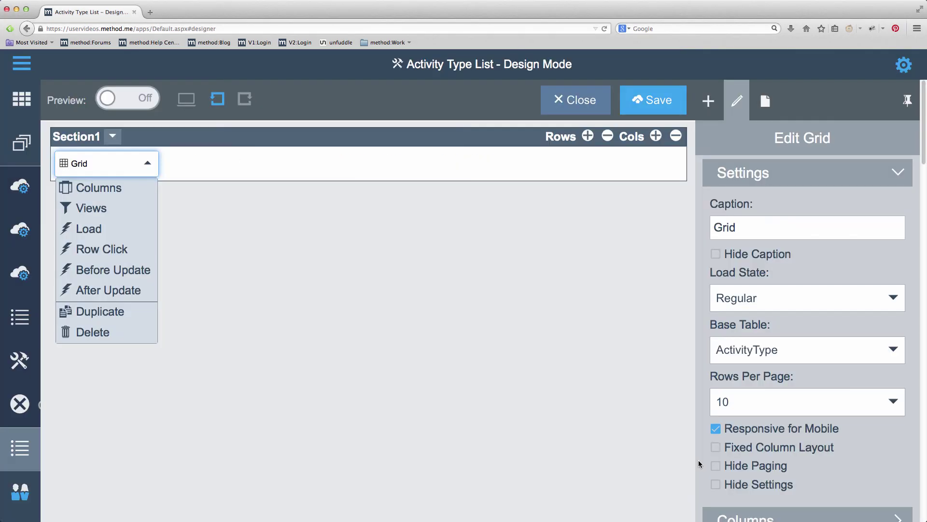
{"action": "left_click", "coordinate": [660, 101]}
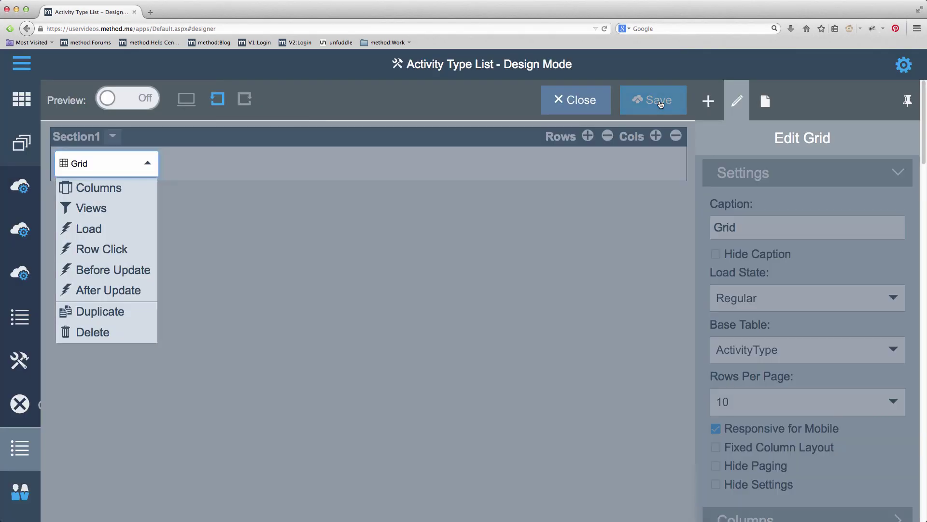
{"action": "left_click", "coordinate": [590, 101]}
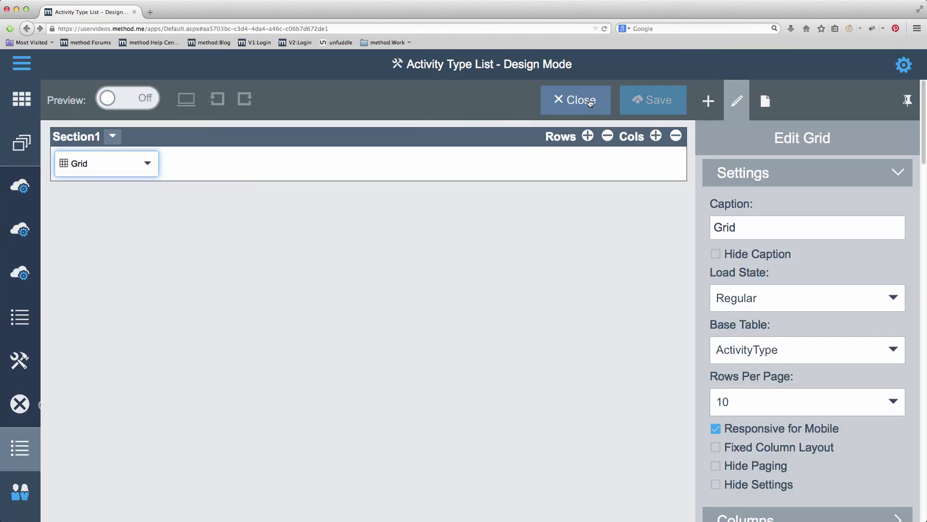